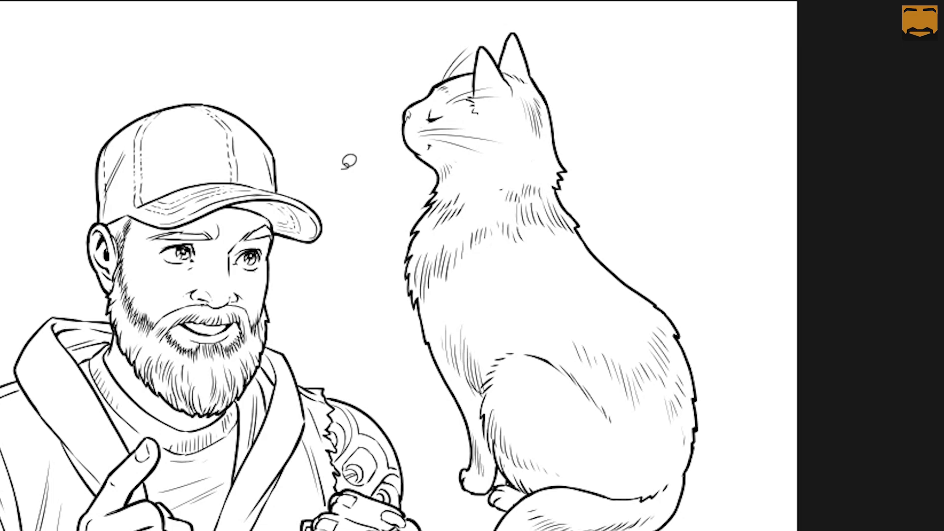
Switch between the Auto select, Fill and Selection area tools, finishing with the Lasso active.
key("w")
key("g")
key("m")
key("shift")
key("shift")
key("g")
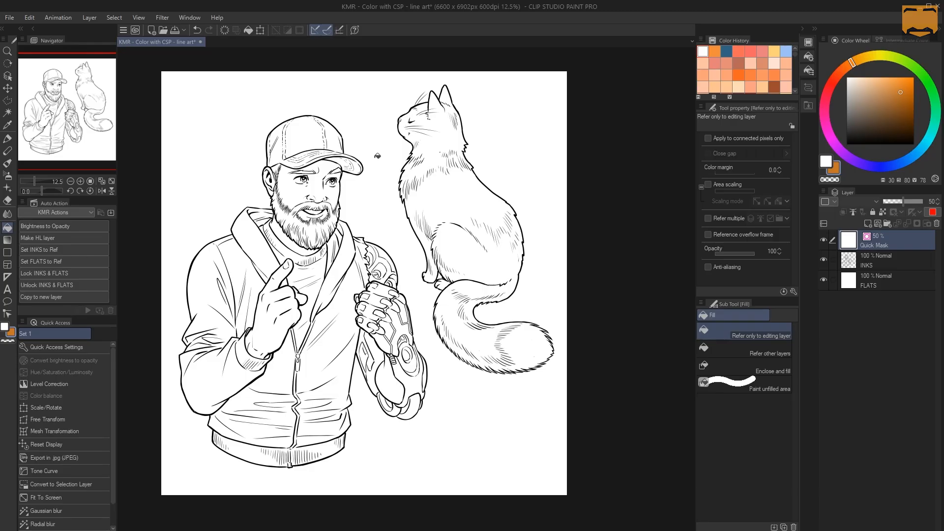
key("m")
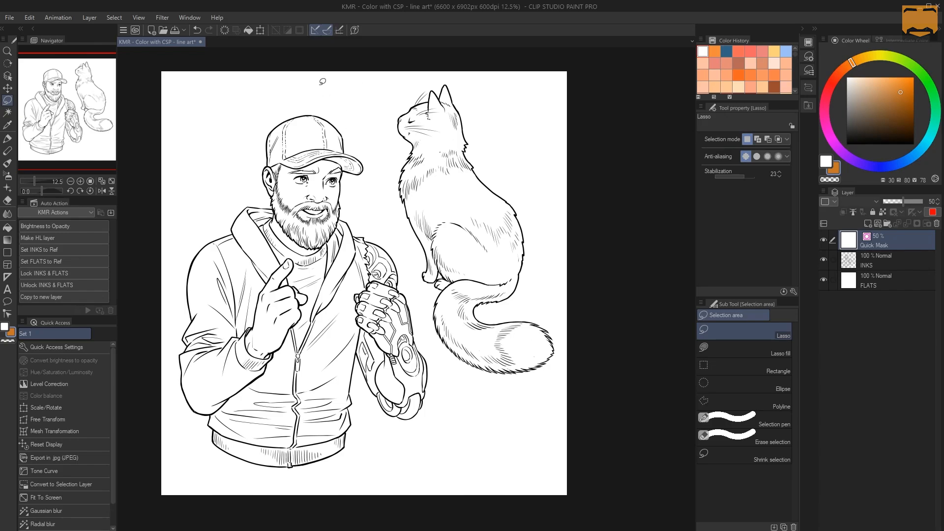
Open the shortcut settings and review the shortcuts listed for the main menu and for the tools.
left_click(9, 18)
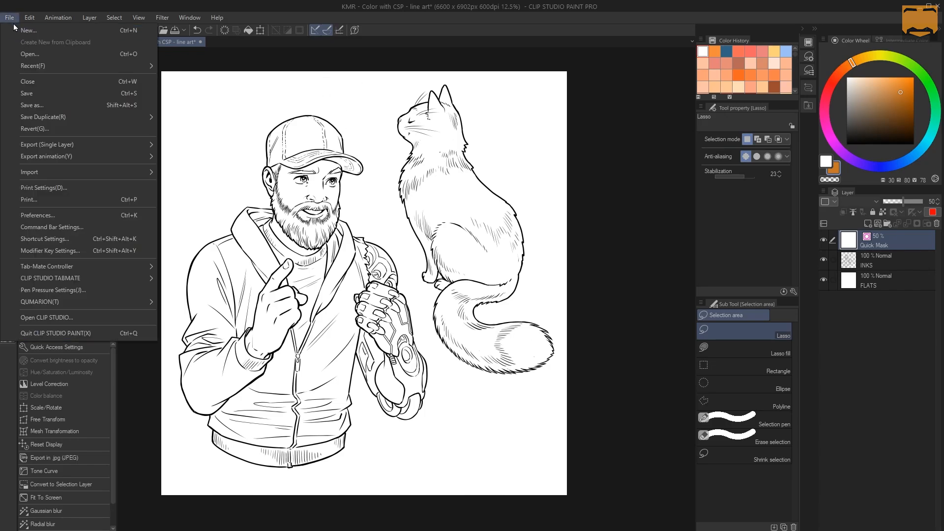
left_click(67, 239)
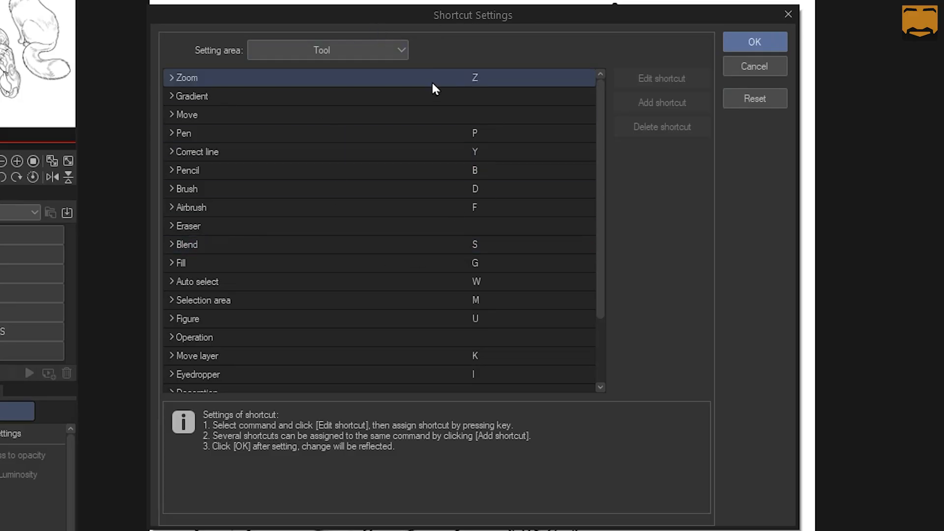
left_click(400, 50)
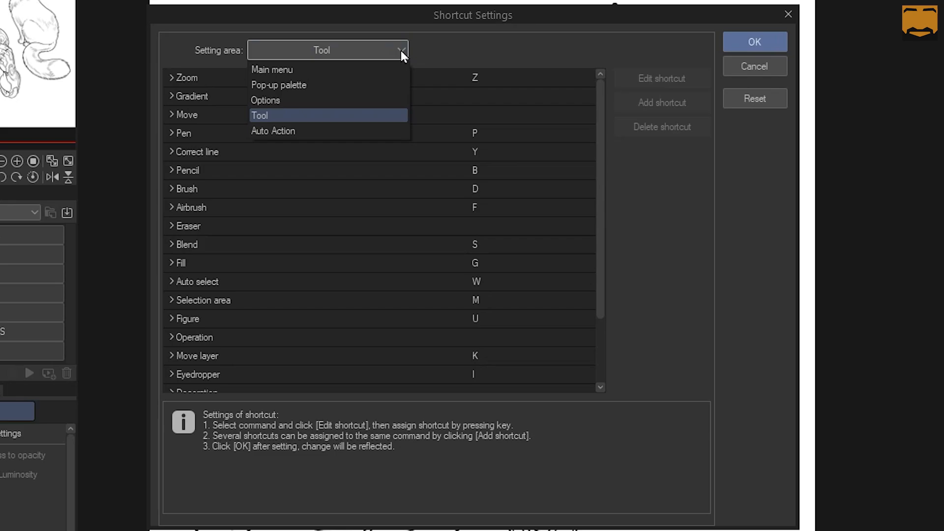
left_click(287, 69)
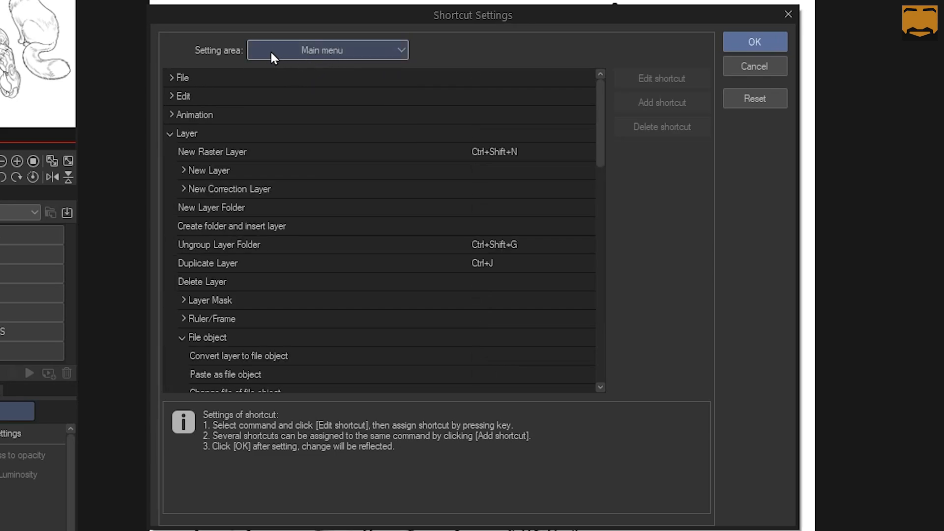
left_click(393, 44)
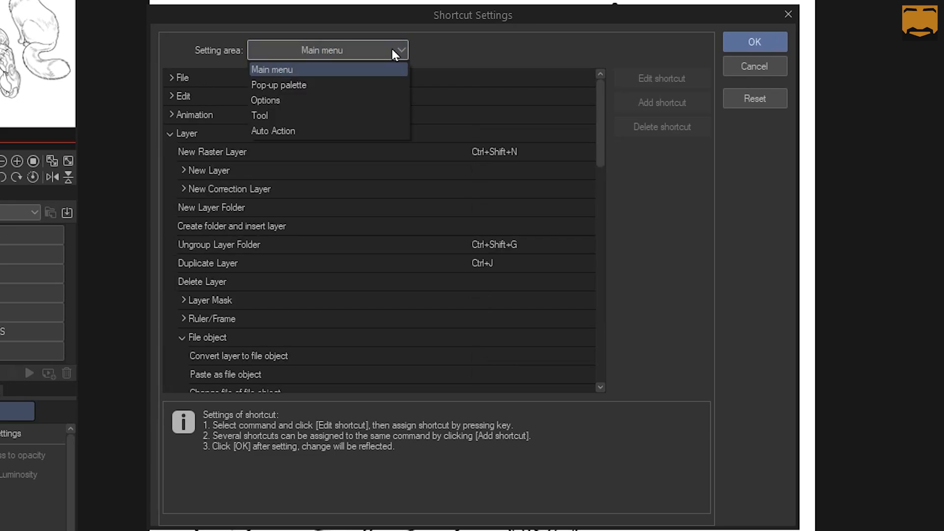
left_click(266, 114)
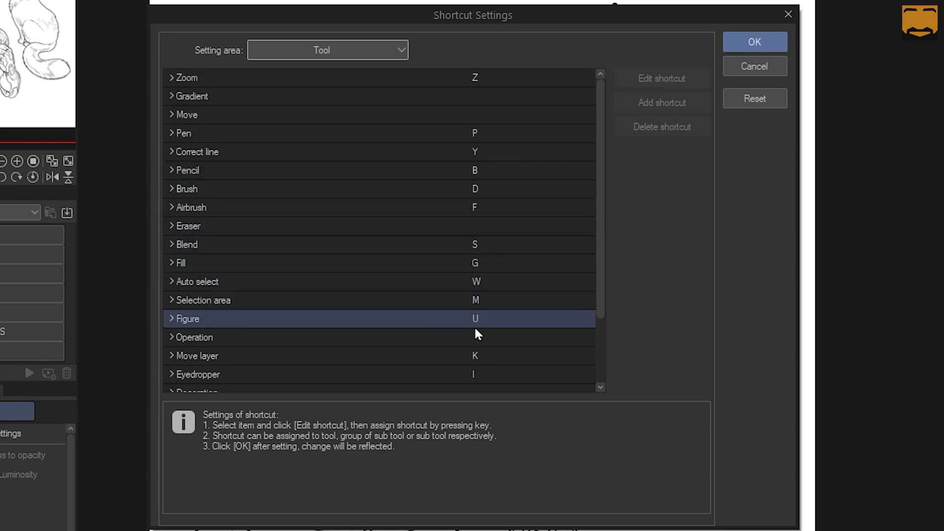
left_click_drag(602, 156, 592, 218)
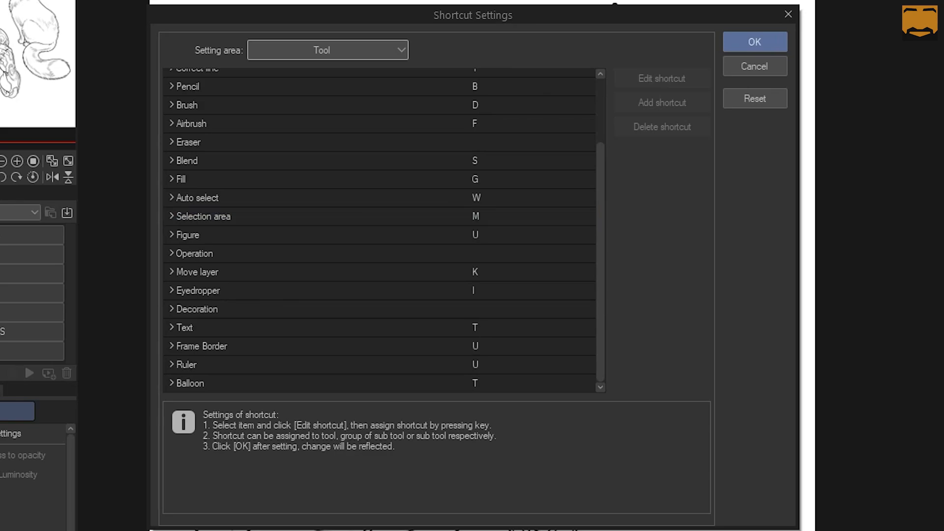
left_click_drag(600, 161, 595, 1)
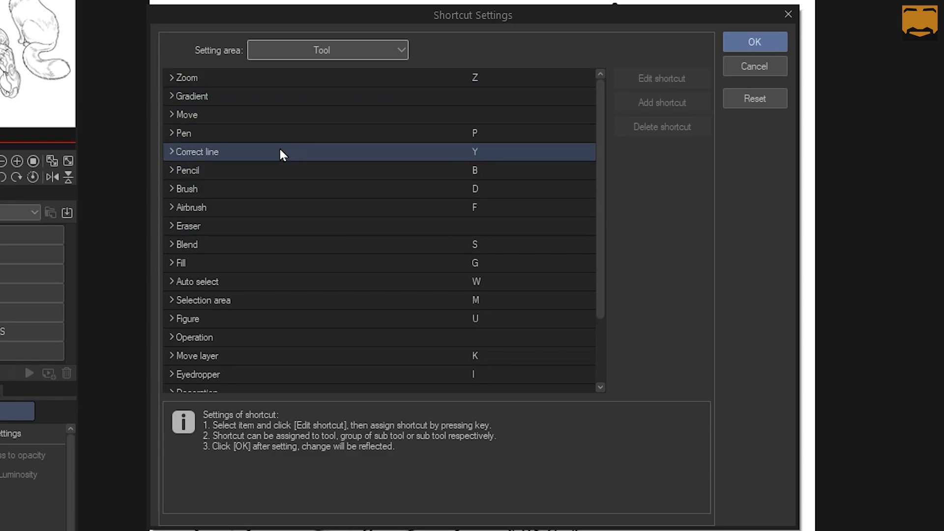
Assign the shortcut I to the Gradient tool.
left_click(477, 96)
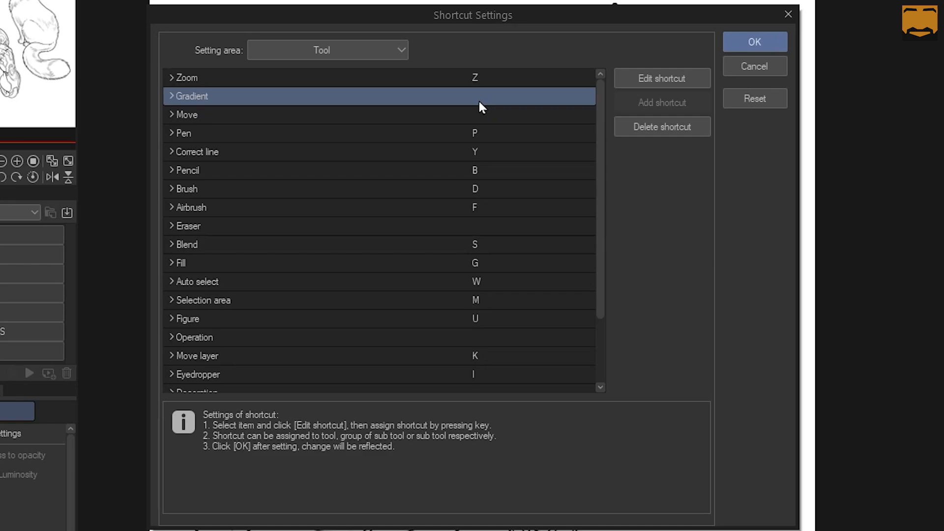
left_click(668, 78)
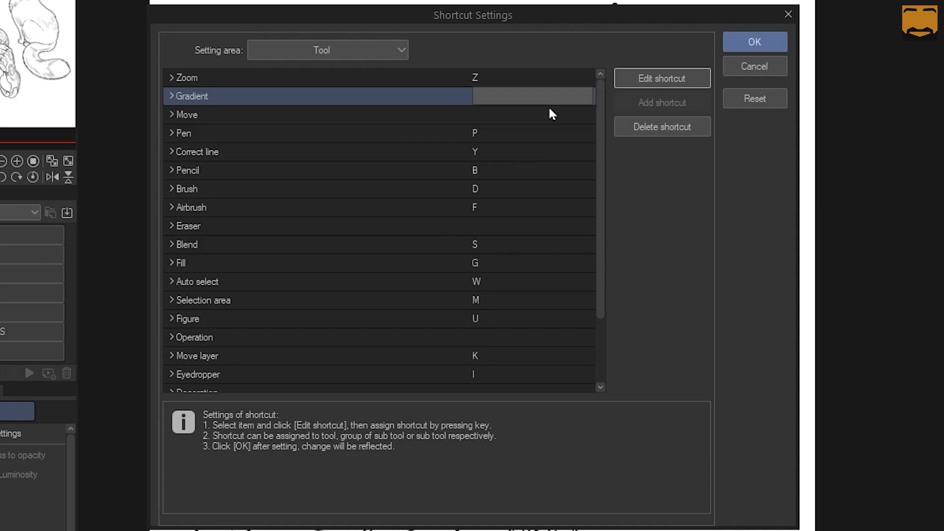
key("i")
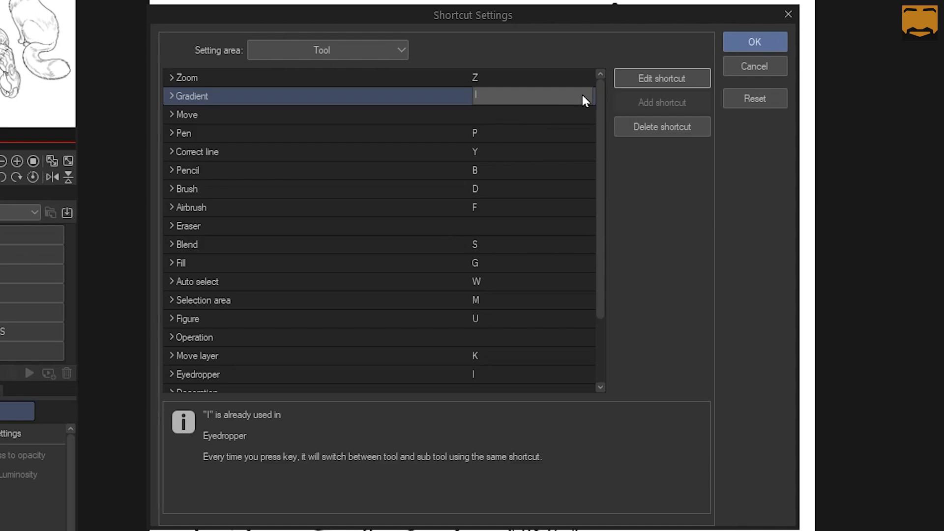
left_click(645, 76)
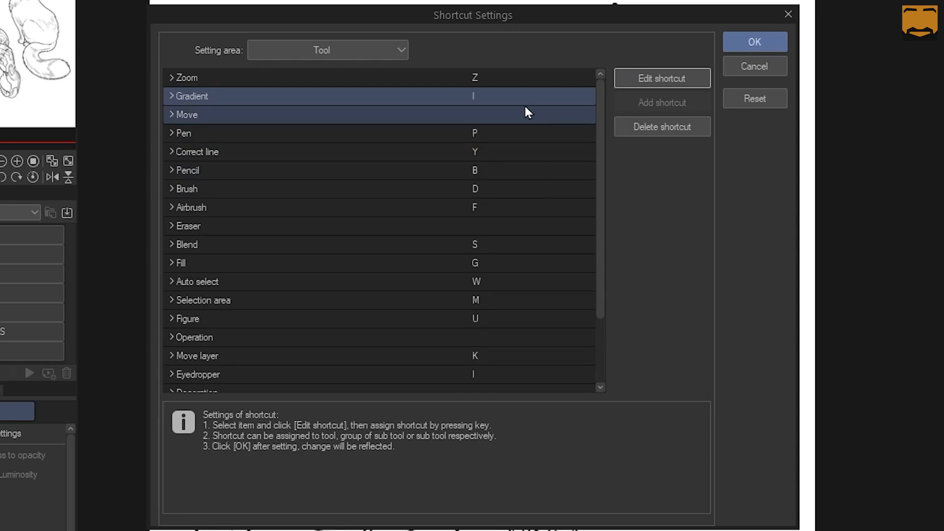
Delete the shortcut assigned to the Gradient tool.
left_click(473, 98)
double_click(473, 98)
left_click(664, 127)
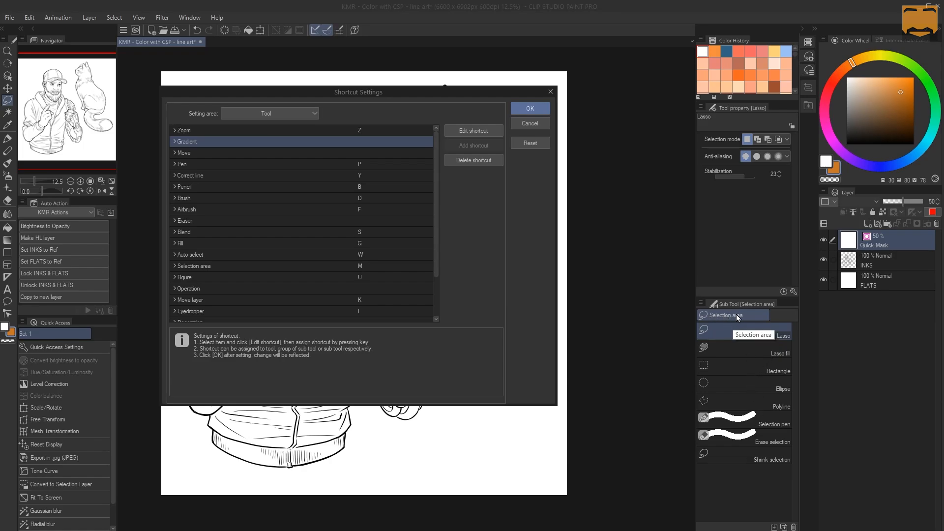
Examine the shortcuts assigned to the individual sub tools of the Selection area tool.
left_click(175, 266)
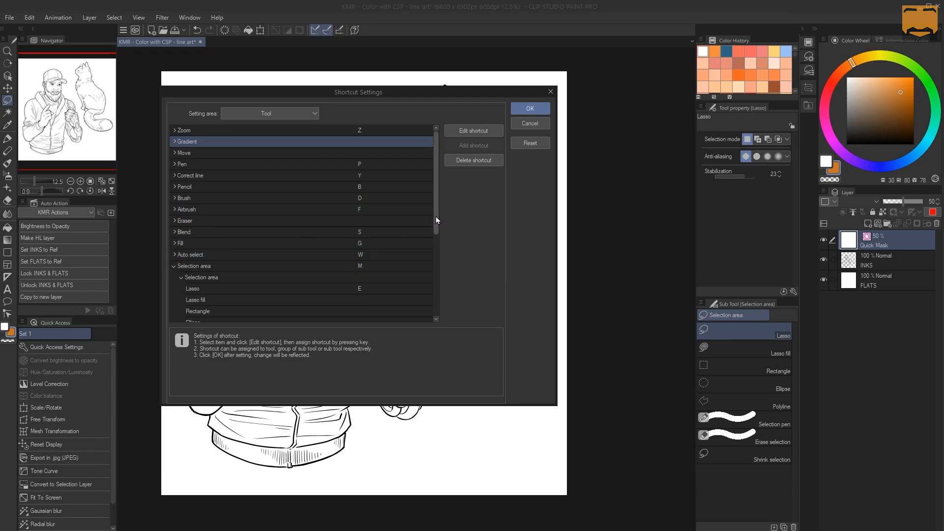
left_click_drag(436, 216, 443, 278)
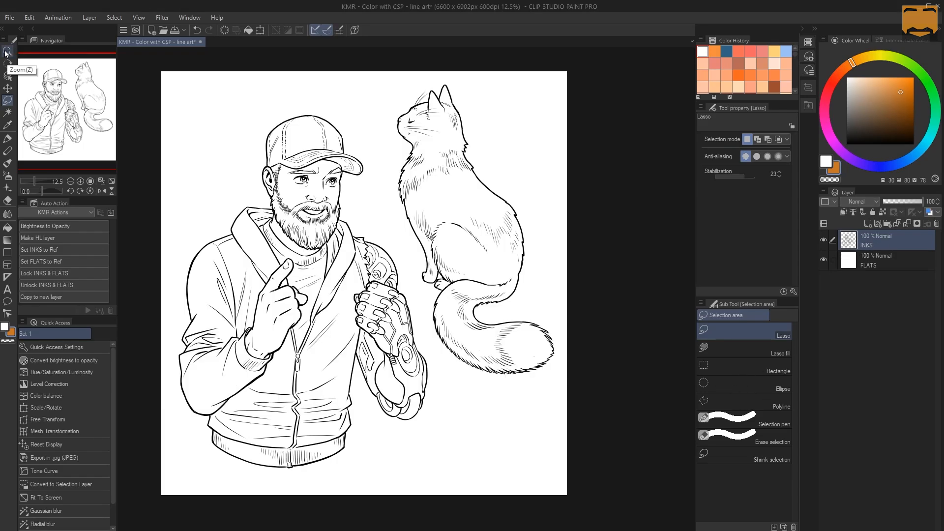
Activate the Zoom tool and magnify the cat's face in several increments.
left_click(7, 51)
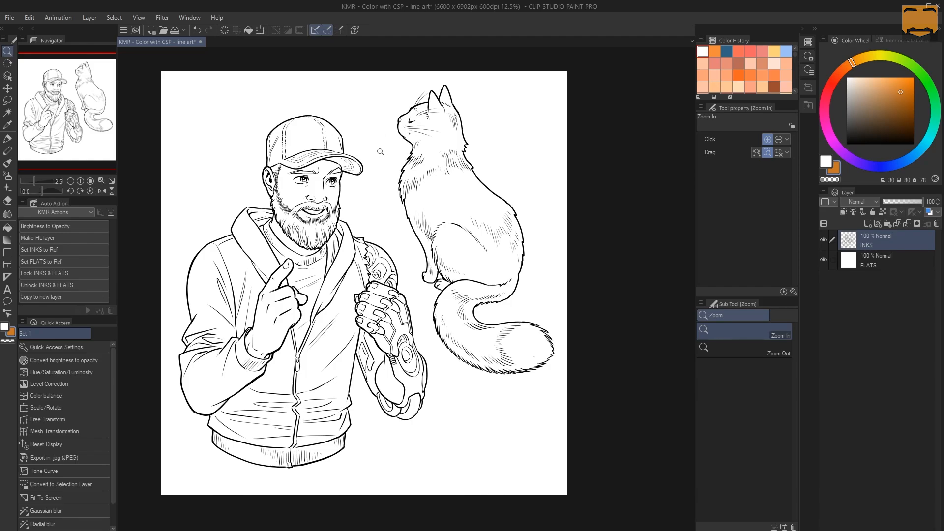
left_click(415, 121)
left_click(415, 126)
left_click(414, 130)
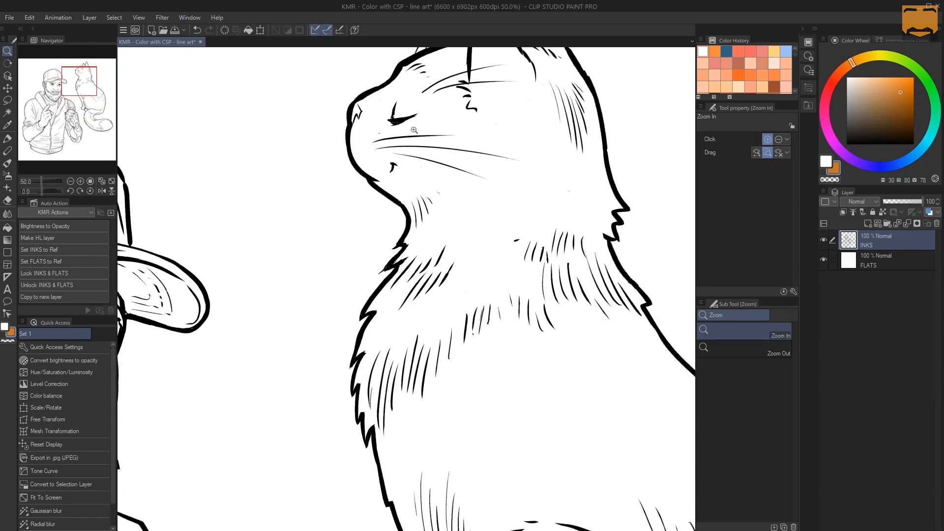
left_click(414, 127)
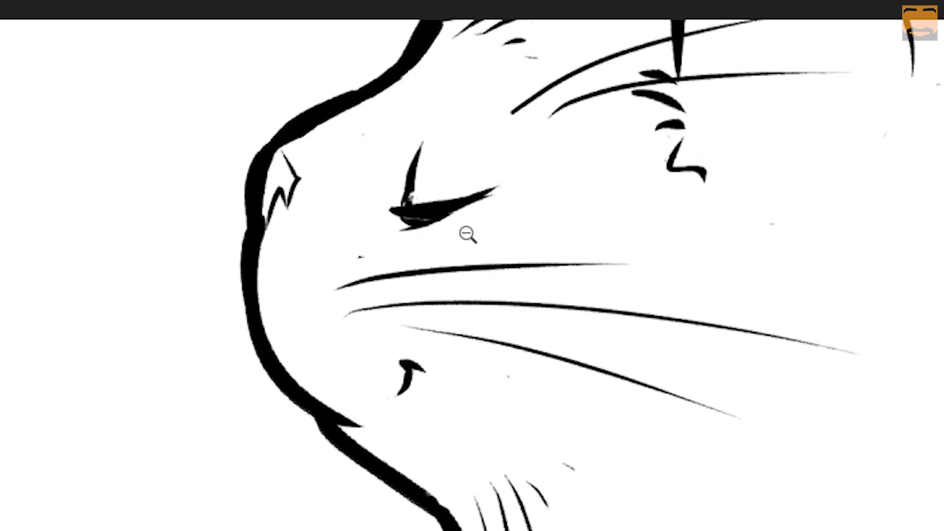
Zoom out from the cat's face and bring the view back to the whole drawing at 12.5%.
left_click(462, 238)
left_click(466, 256)
left_click(467, 261)
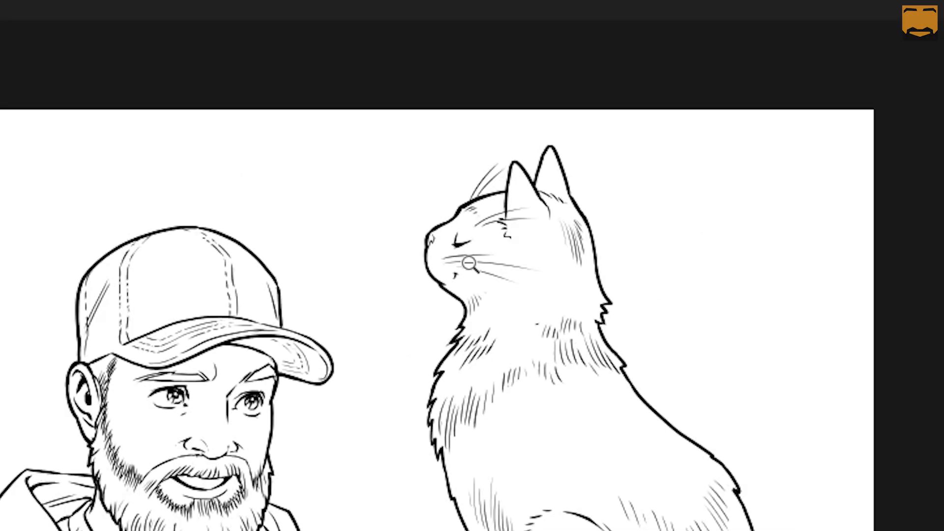
left_click(470, 274)
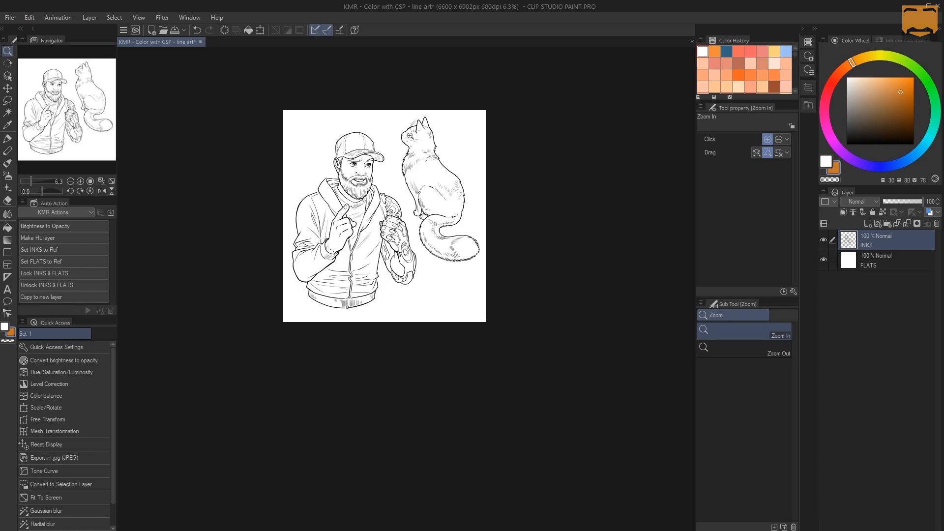
double_click(471, 257)
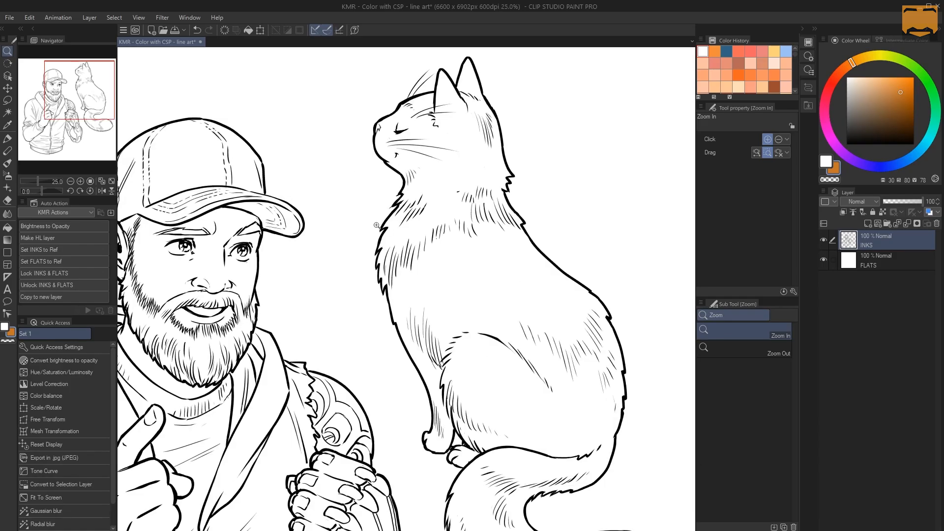
left_click(407, 153, "alt")
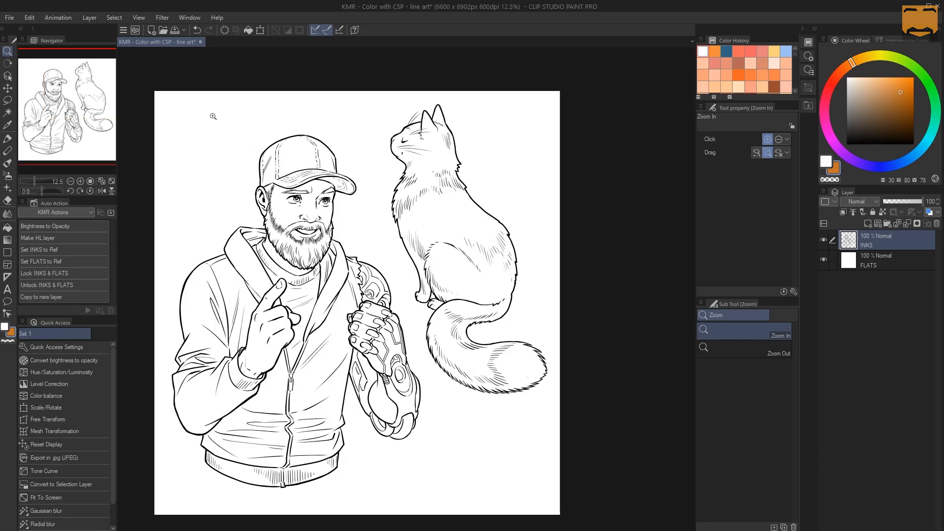
Magnify the area around the man's head and pan across the man and the cat to inspect the line art.
left_click_drag(212, 117, 389, 283)
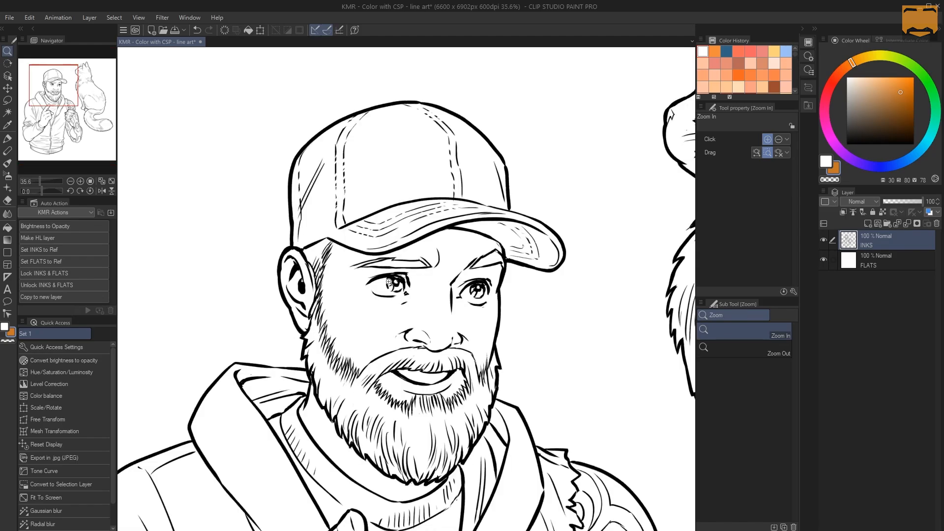
left_click_drag(595, 234, 545, 160)
left_click_drag(392, 182, 449, 194)
left_click_drag(470, 227, 411, 170)
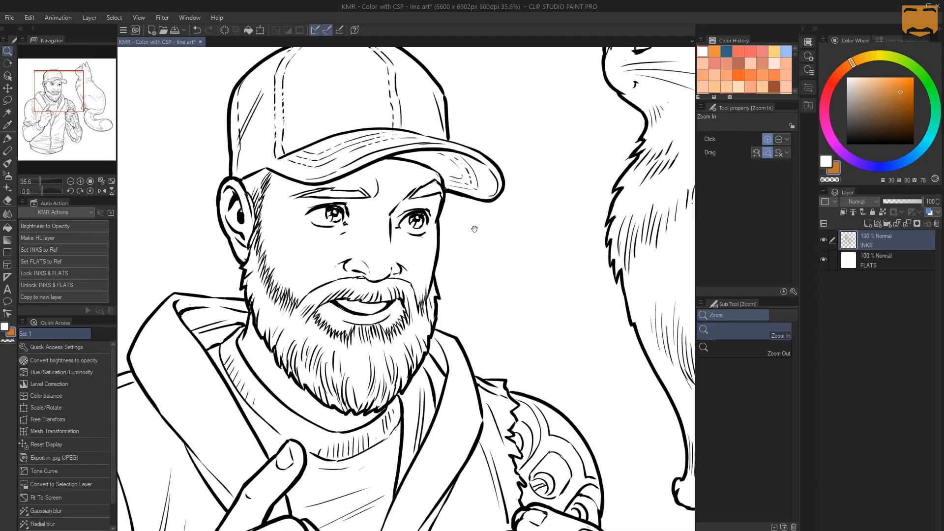
left_click_drag(414, 152, 428, 199)
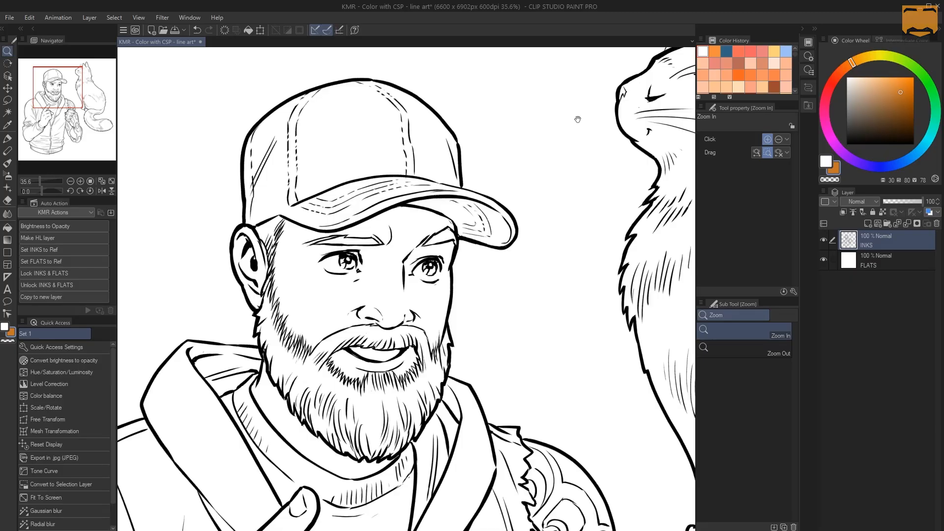
left_click_drag(587, 119, 291, 197)
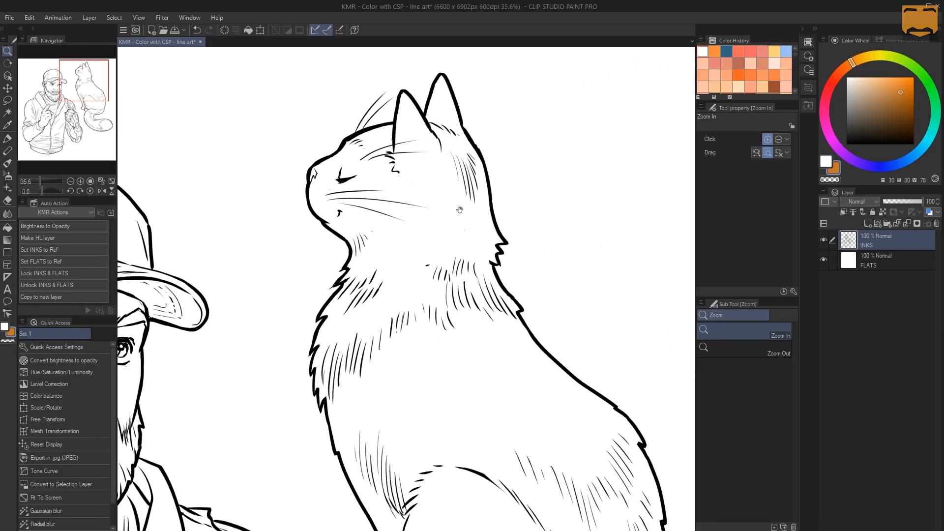
left_click_drag(459, 208, 471, 210)
left_click_drag(258, 358, 529, 173)
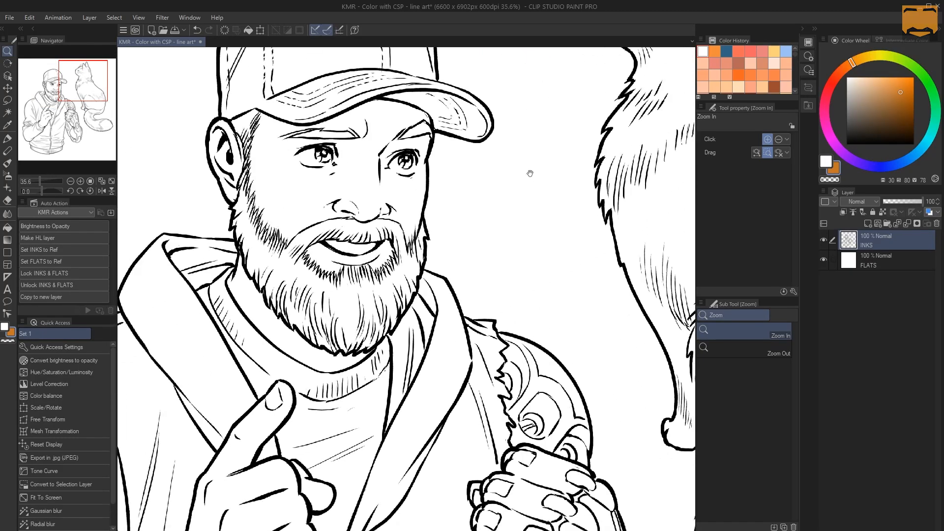
left_click_drag(463, 478, 396, 373)
Zoom out to 12.5% and recentre the whole drawing in the work area.
left_click(449, 205, "alt")
left_click(452, 206, "alt")
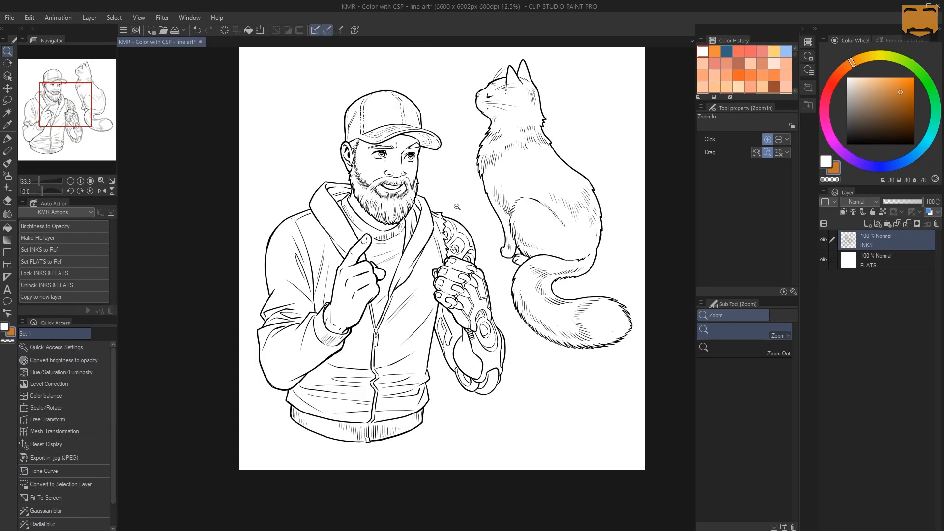
left_click(456, 205, "alt")
left_click(465, 187)
left_click_drag(482, 164, 428, 186)
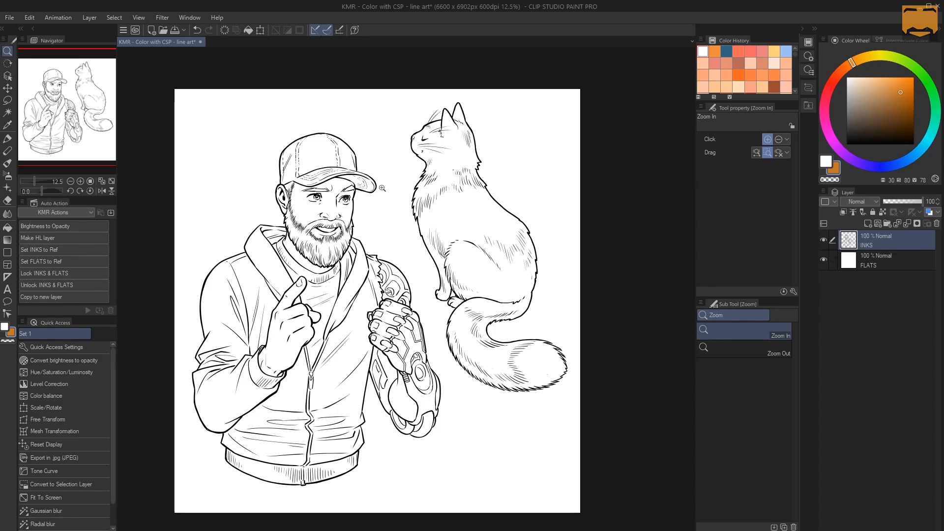
Zoom in to 33.3% and shift the view from the cat to the man's head and shoulders.
left_click(412, 159)
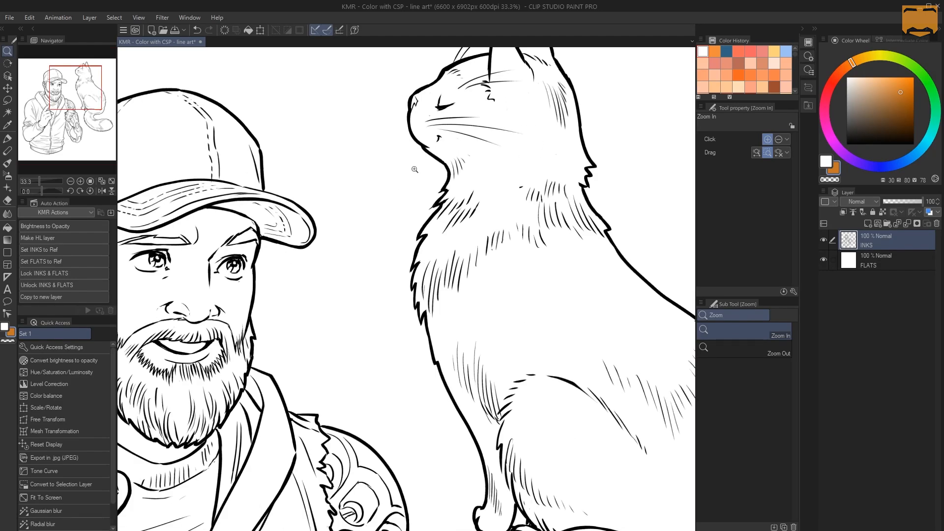
left_click_drag(428, 176, 456, 176)
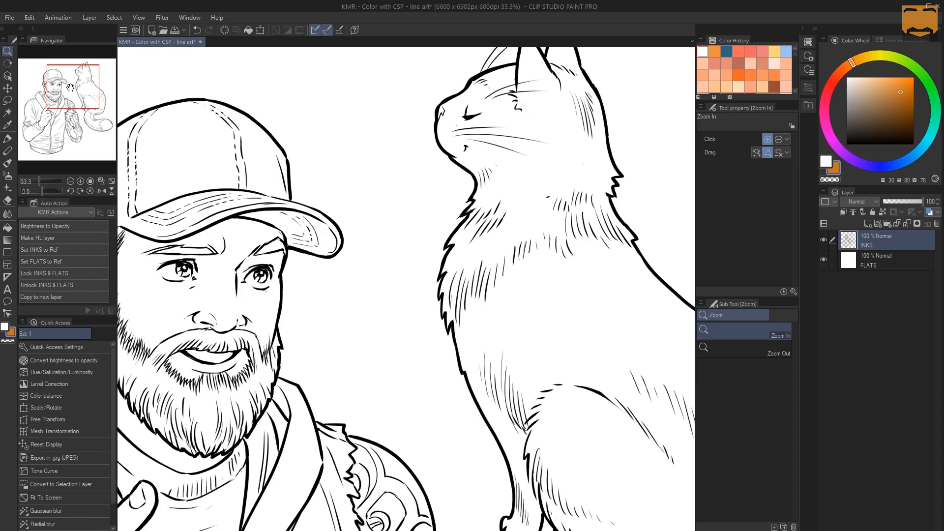
left_click_drag(84, 87, 58, 86)
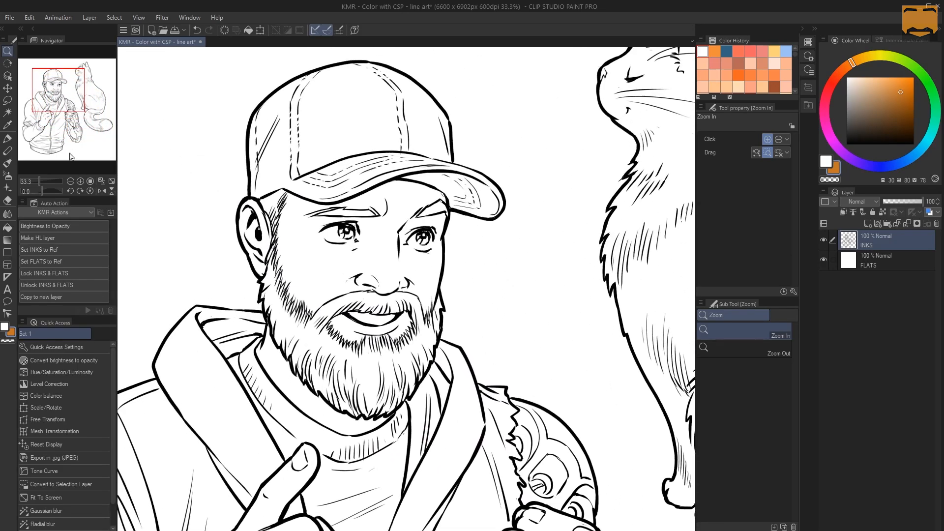
Zoom in on the man's face to 66.7%, and fit the whole drawing to the screen.
left_click(81, 181)
left_click(72, 181)
left_click(81, 181)
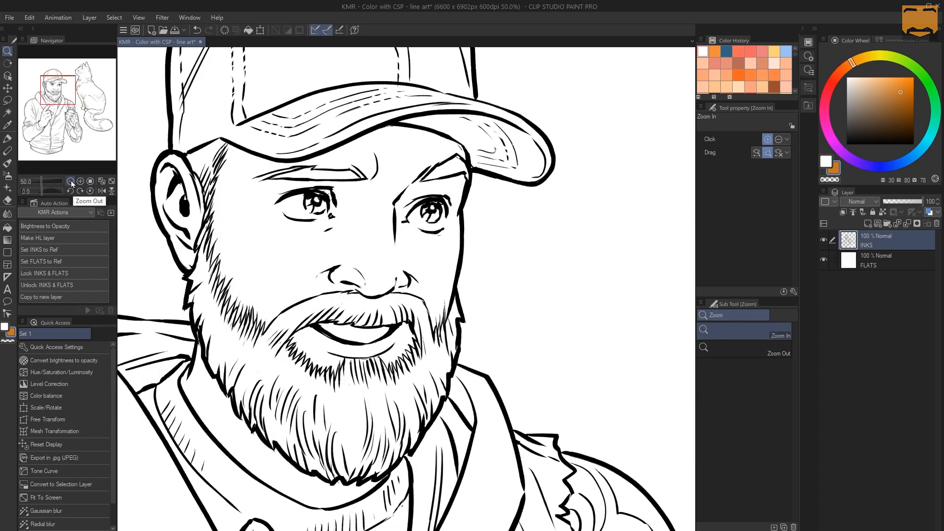
left_click(81, 181)
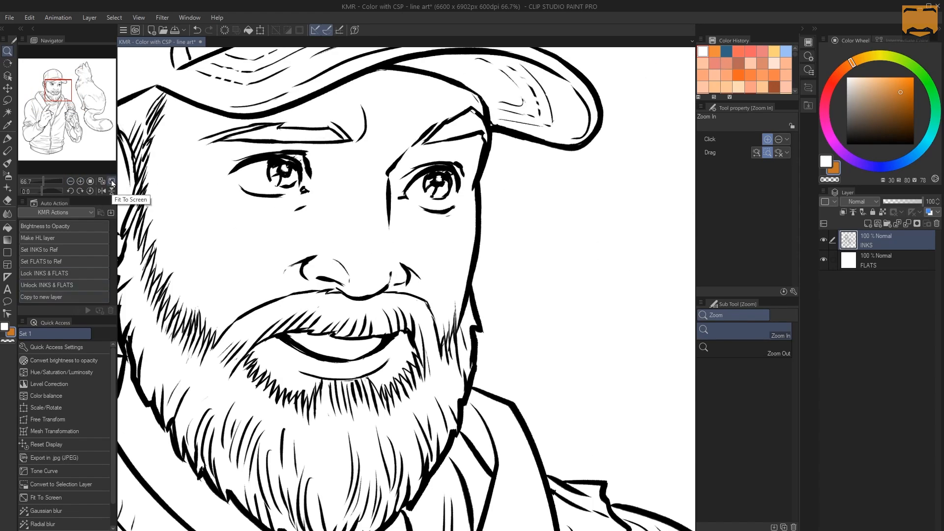
left_click(111, 181)
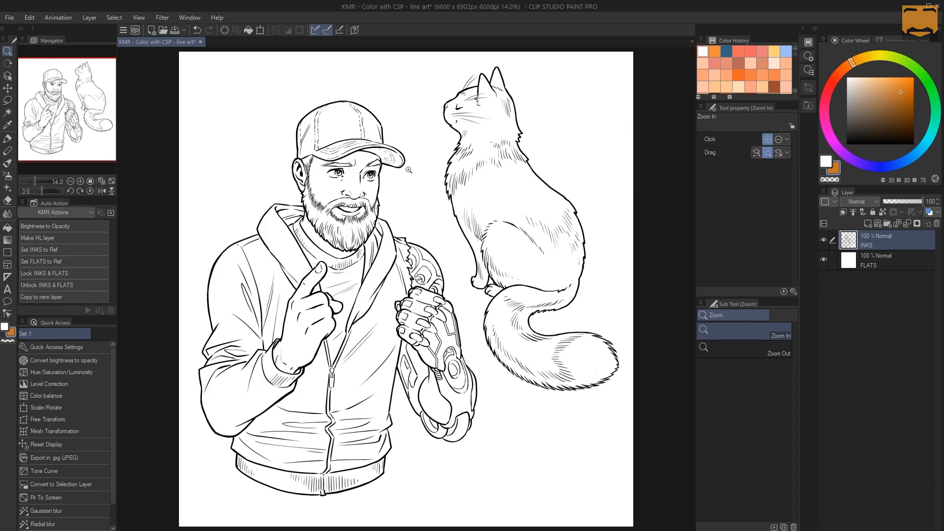
Zoom the canvas in and out around the man and the cat.
scroll(371, 182, "up", 4)
scroll(361, 170, "down", 8)
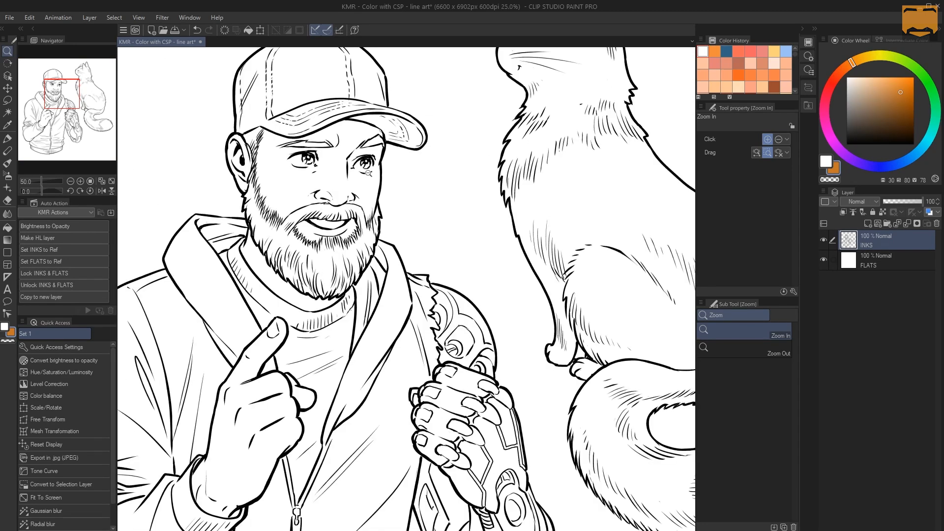
scroll(387, 170, "up", 6)
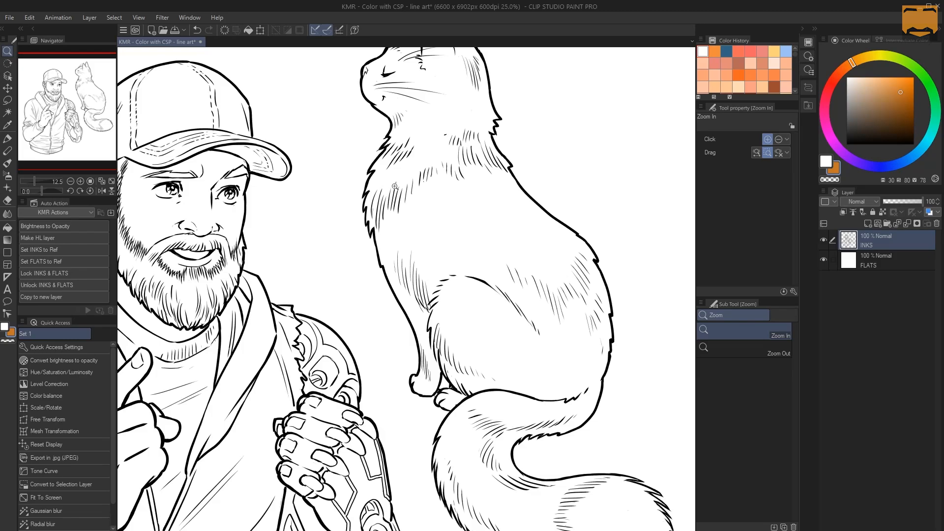